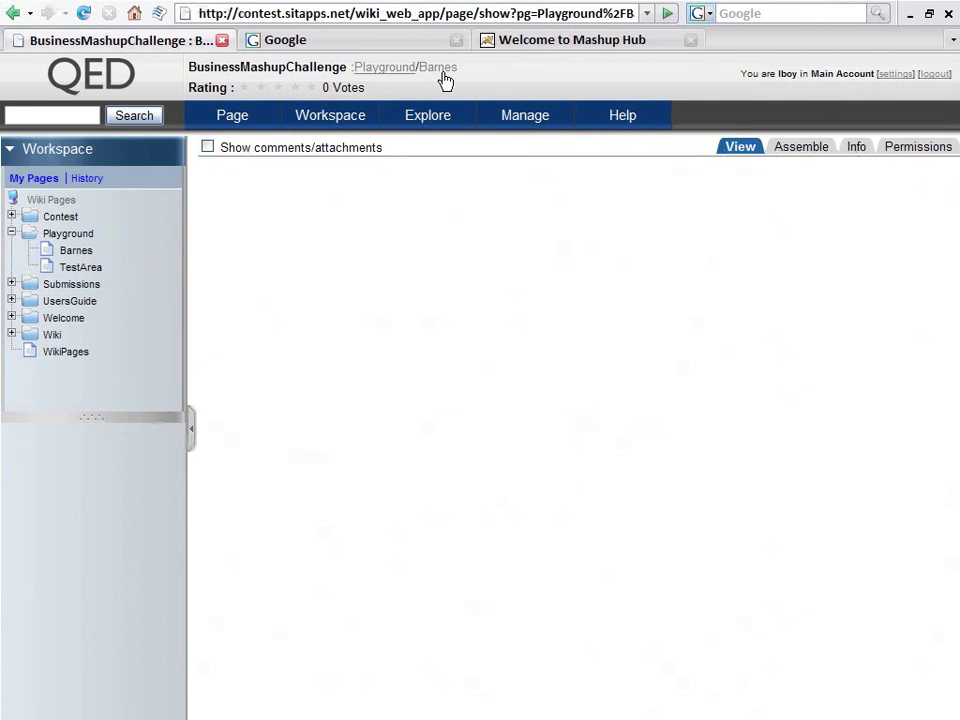
# - Create a Two_Column page named Playground/Barnes/Video, clearing the WikiWord alert first
pyautogui.click(237, 121)
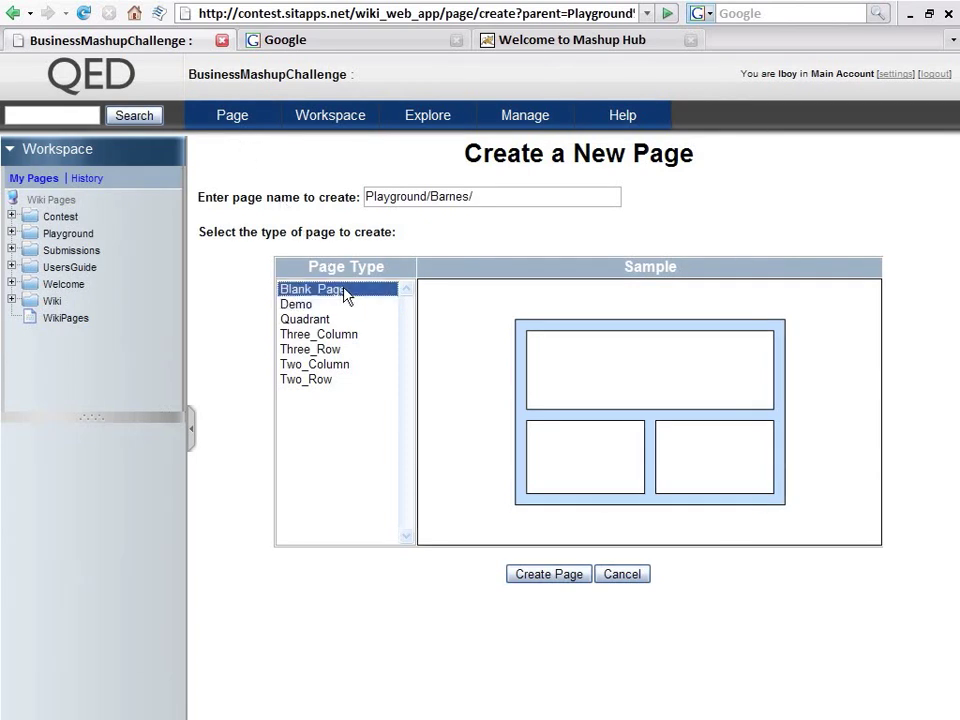
pyautogui.click(315, 366)
pyautogui.click(538, 578)
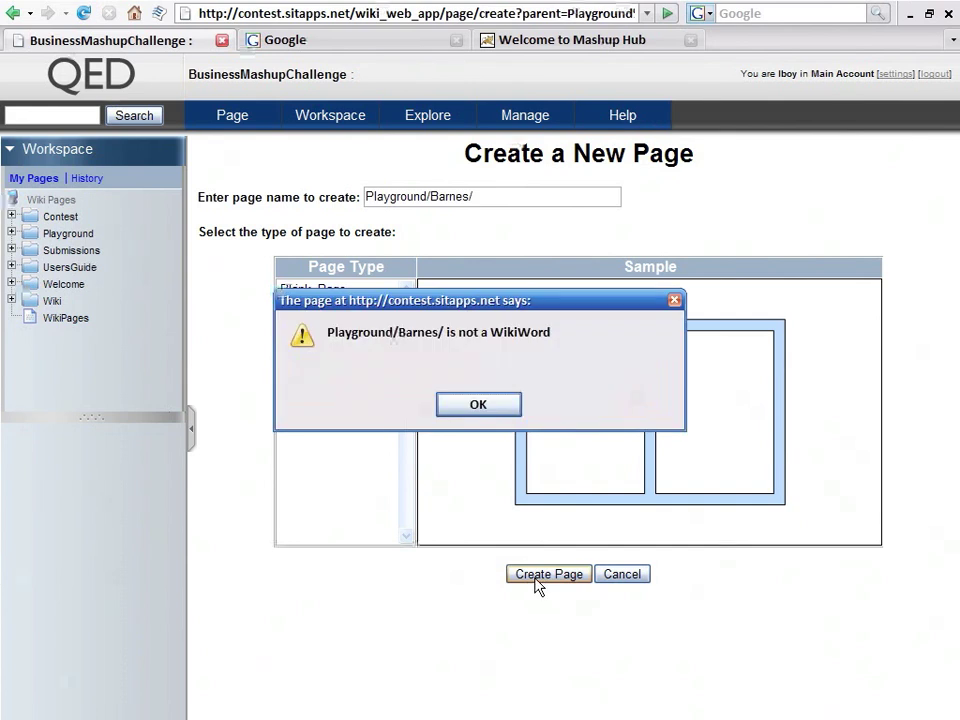
pyautogui.click(502, 410)
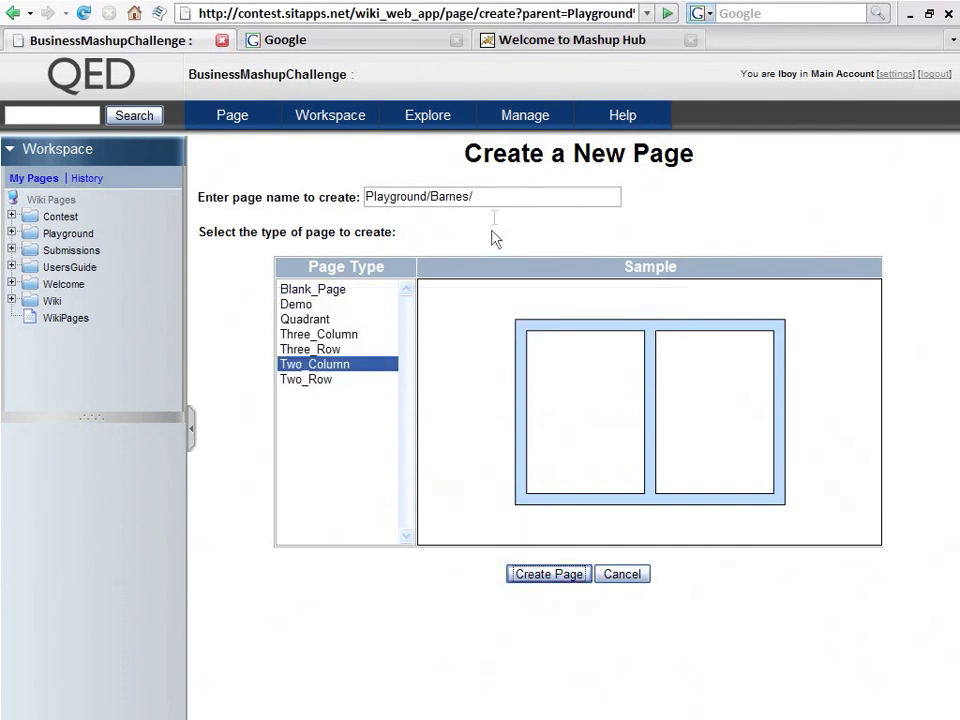
pyautogui.write('V')
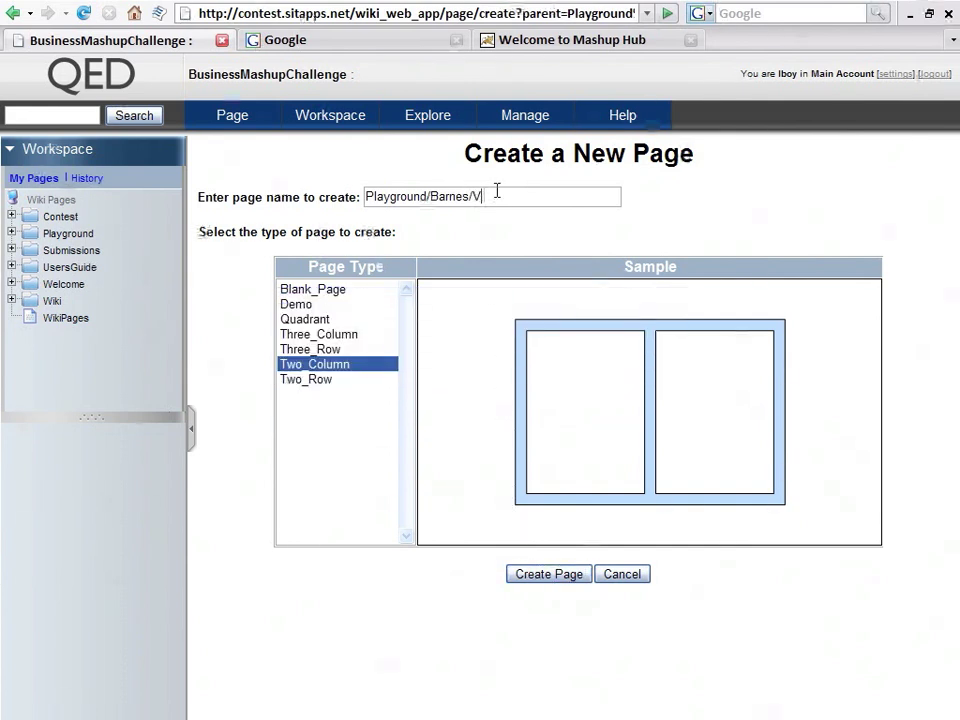
pyautogui.write('ideo')
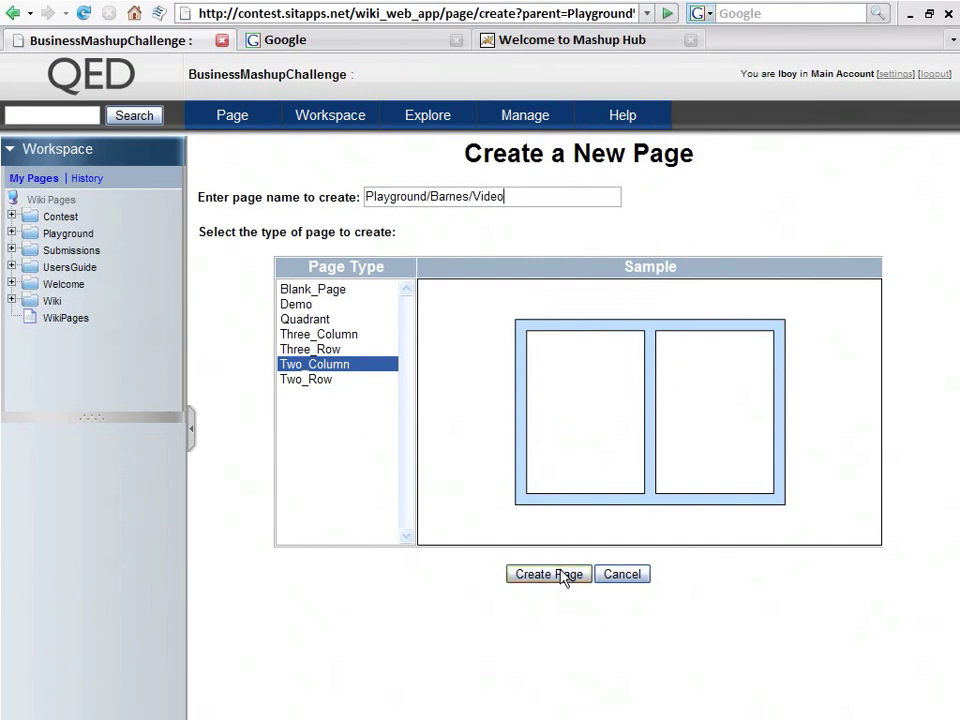
pyautogui.click(563, 578)
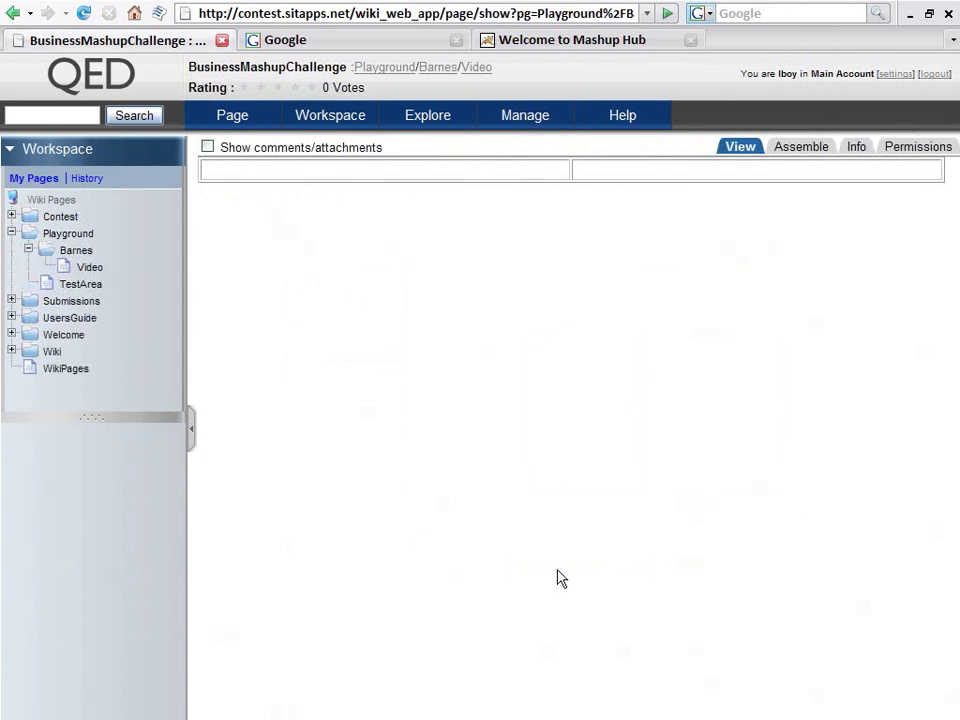
# - In Assemble mode, drag the DublinTrafficUpdates widget into the Video page's left column
pyautogui.click(794, 148)
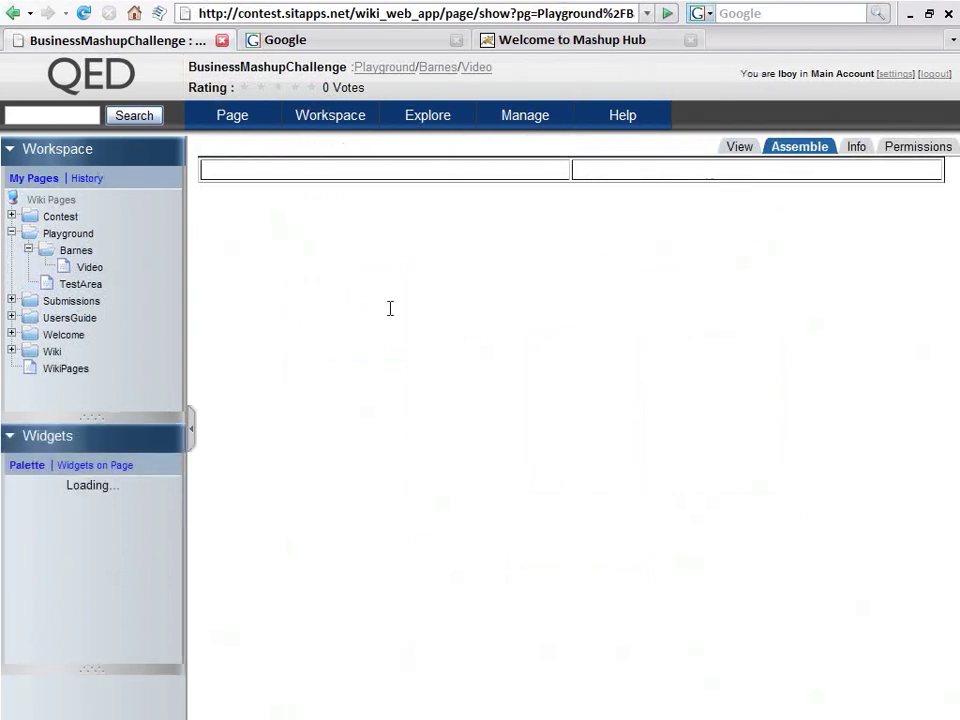
pyautogui.moveTo(90, 419); pyautogui.dragTo(90, 360)
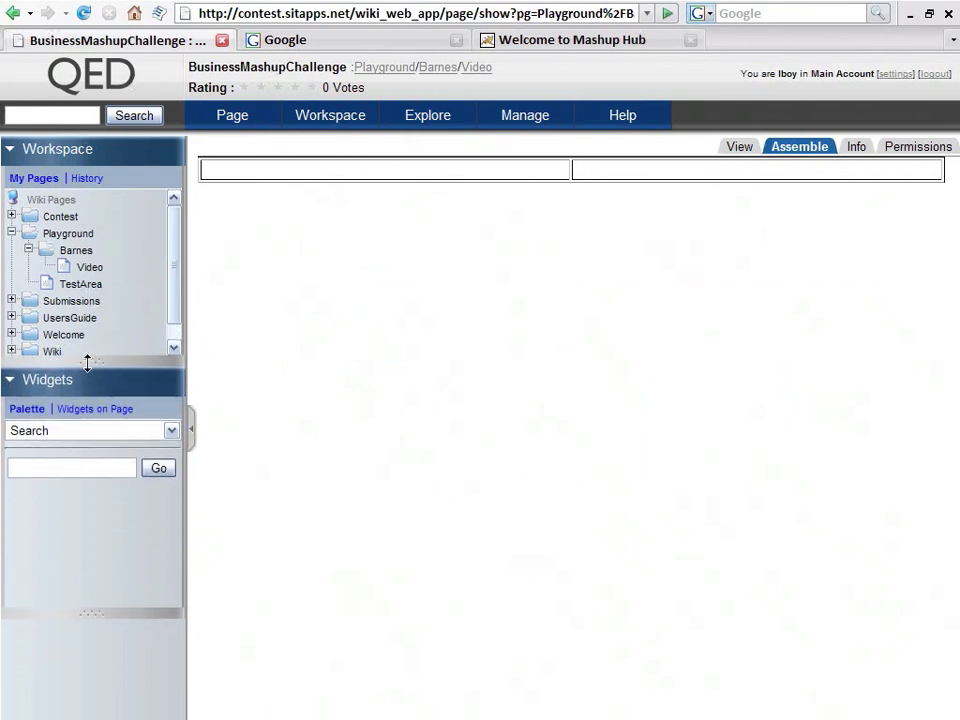
pyautogui.moveTo(90, 612); pyautogui.dragTo(90, 692)
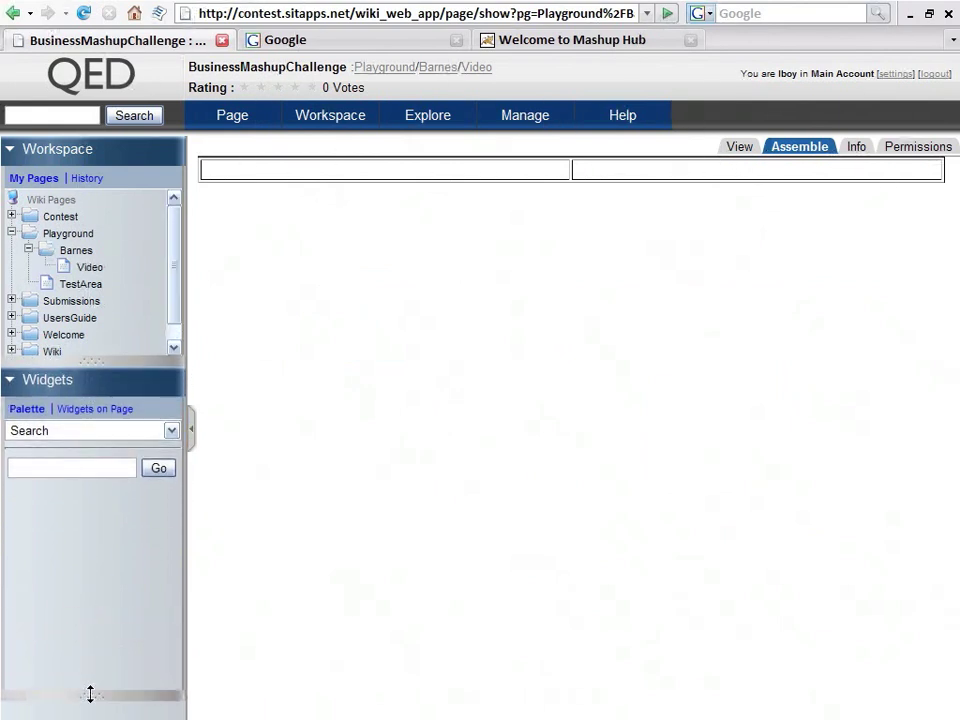
pyautogui.click(66, 469)
pyautogui.write('du')
pyautogui.write('blin')
pyautogui.click(164, 474)
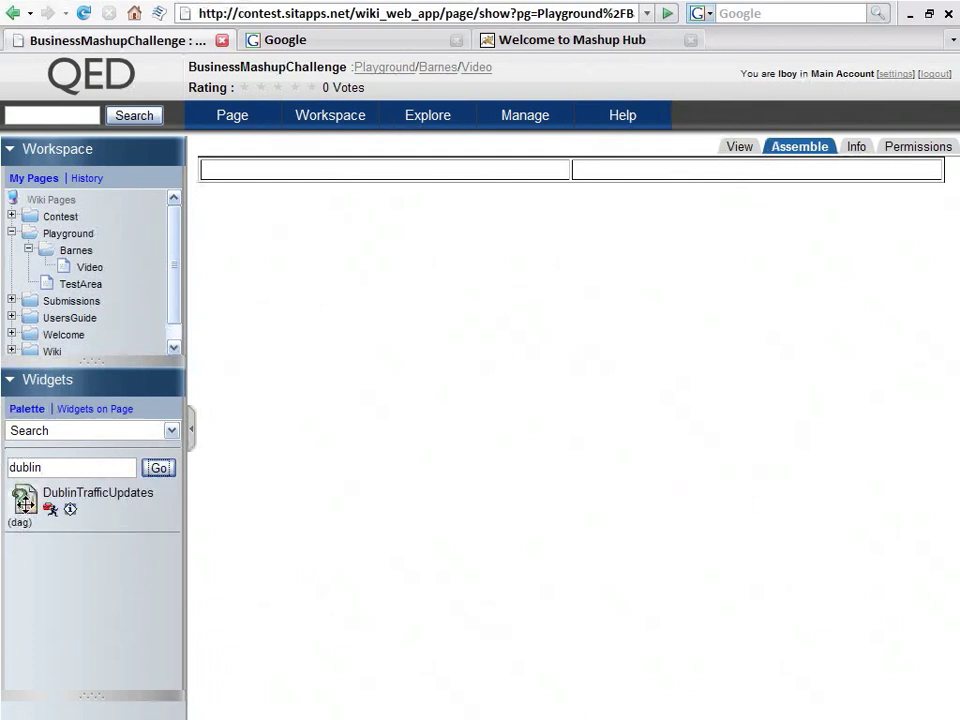
pyautogui.moveTo(25, 503); pyautogui.dragTo(321, 177)
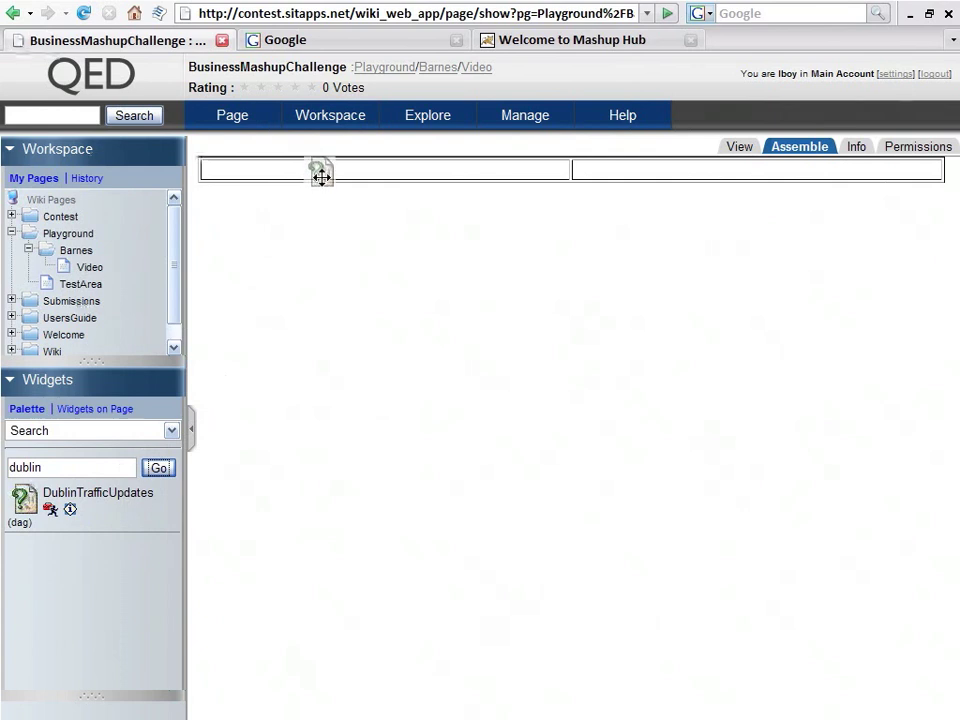
pyautogui.moveTo(321, 177); pyautogui.dragTo(323, 182)
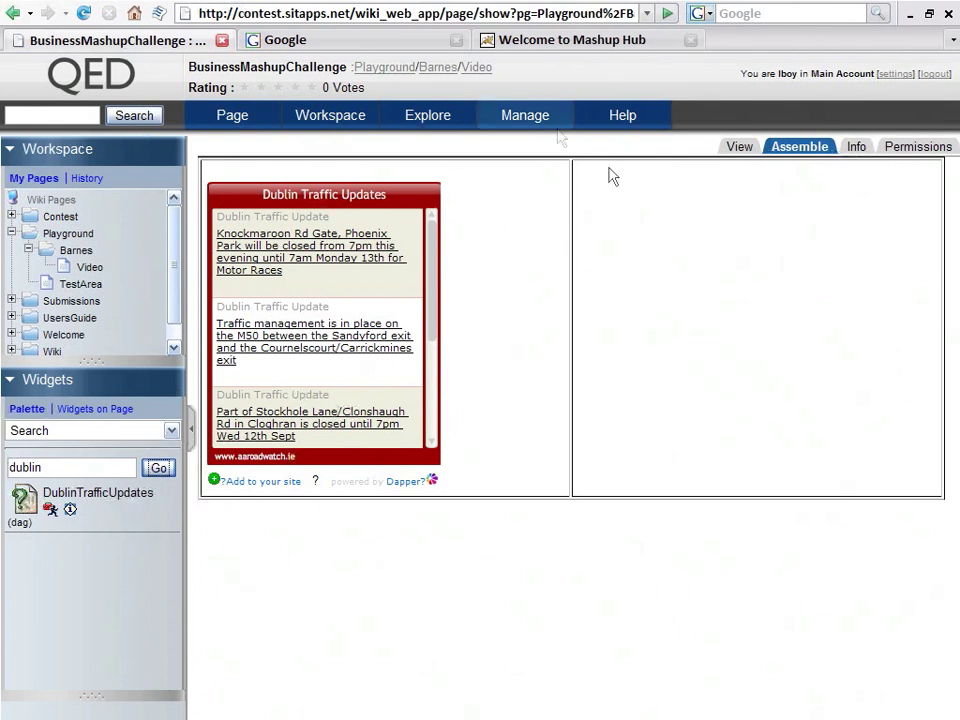
# - In the Google tab, search 'dapper' and open the dapper.net homepage
pyautogui.click(410, 41)
pyautogui.click(418, 228)
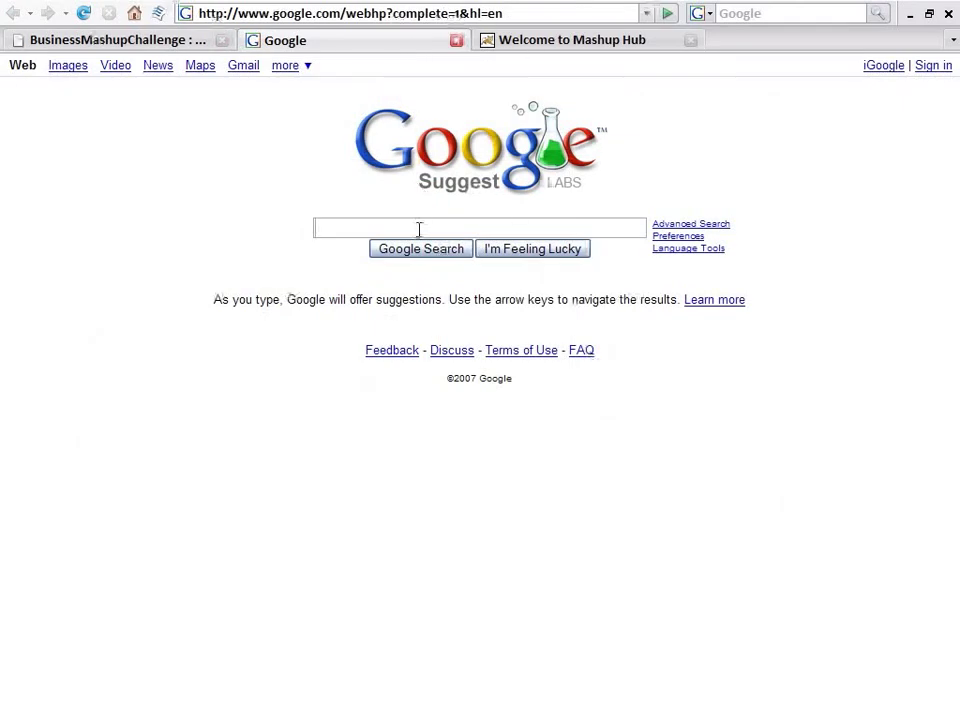
pyautogui.write('dapper')
pyautogui.press('Return')
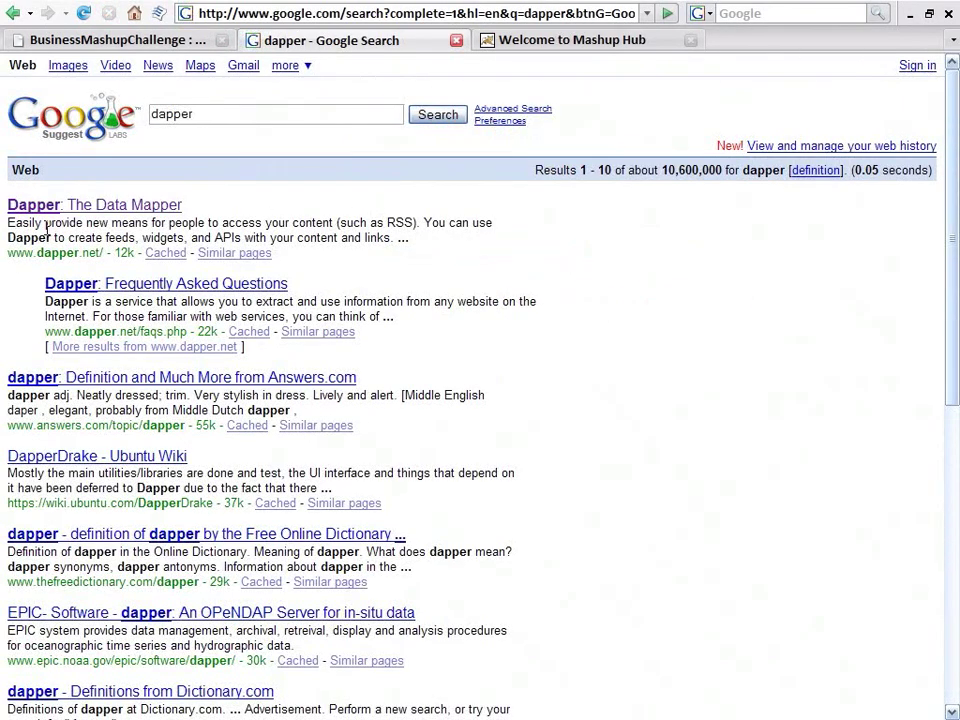
pyautogui.click(72, 207)
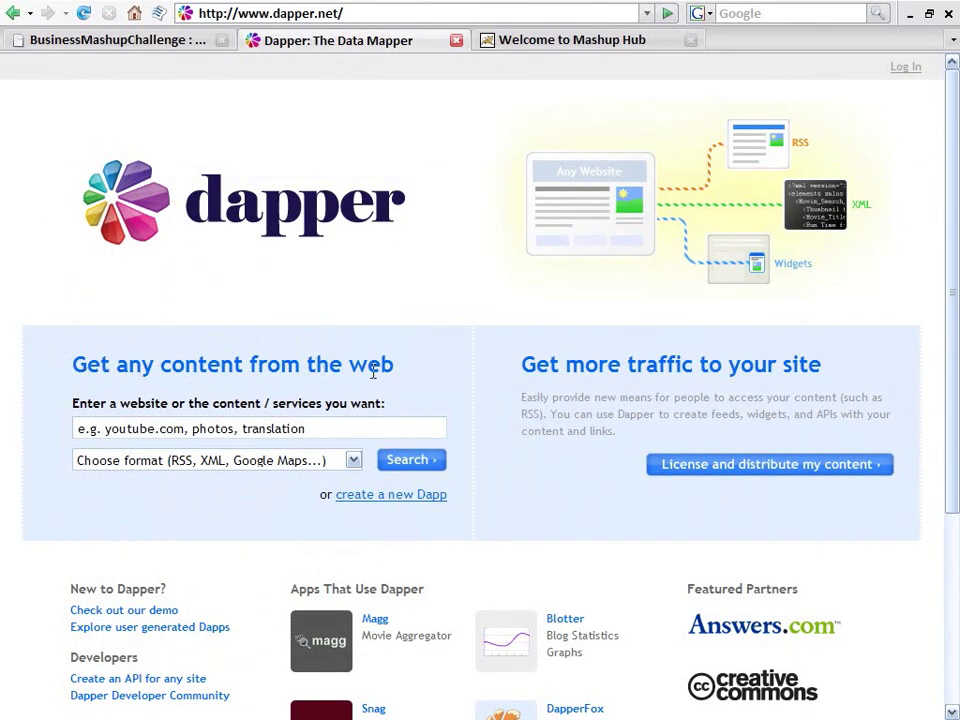
# - Search dapper.net for karate and open the Karate Dapp
pyautogui.click(353, 430)
pyautogui.write('karate')
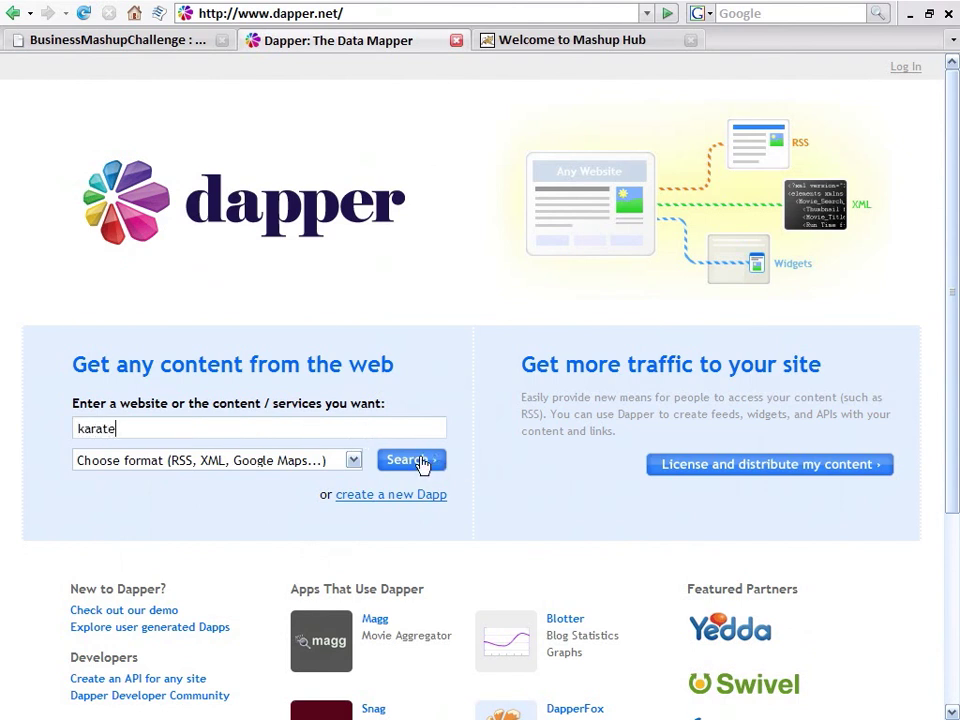
pyautogui.click(420, 460)
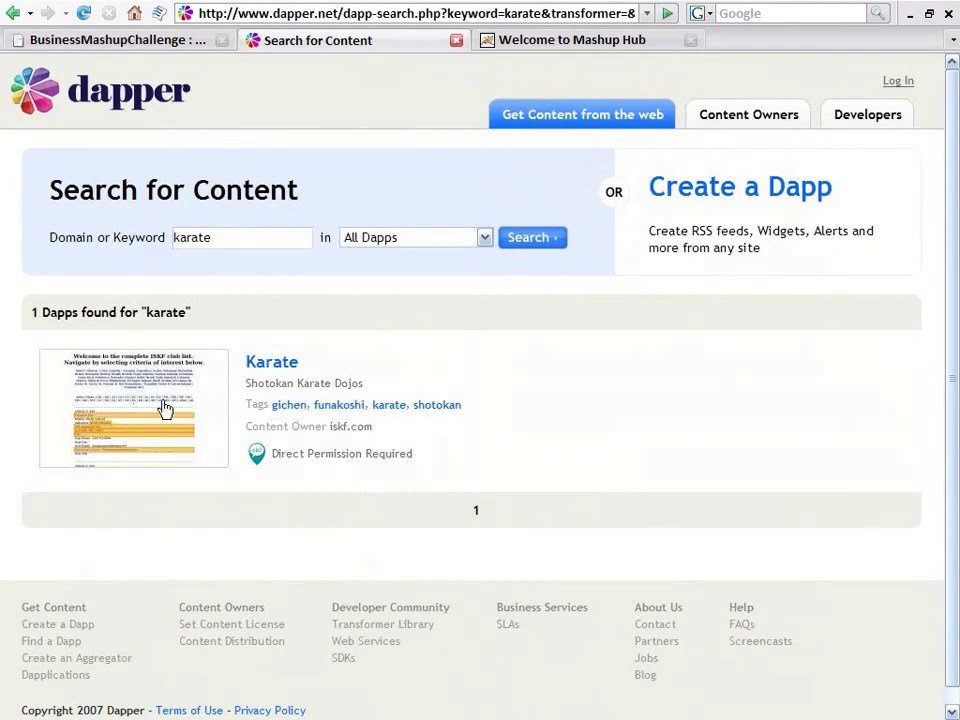
pyautogui.click(165, 409)
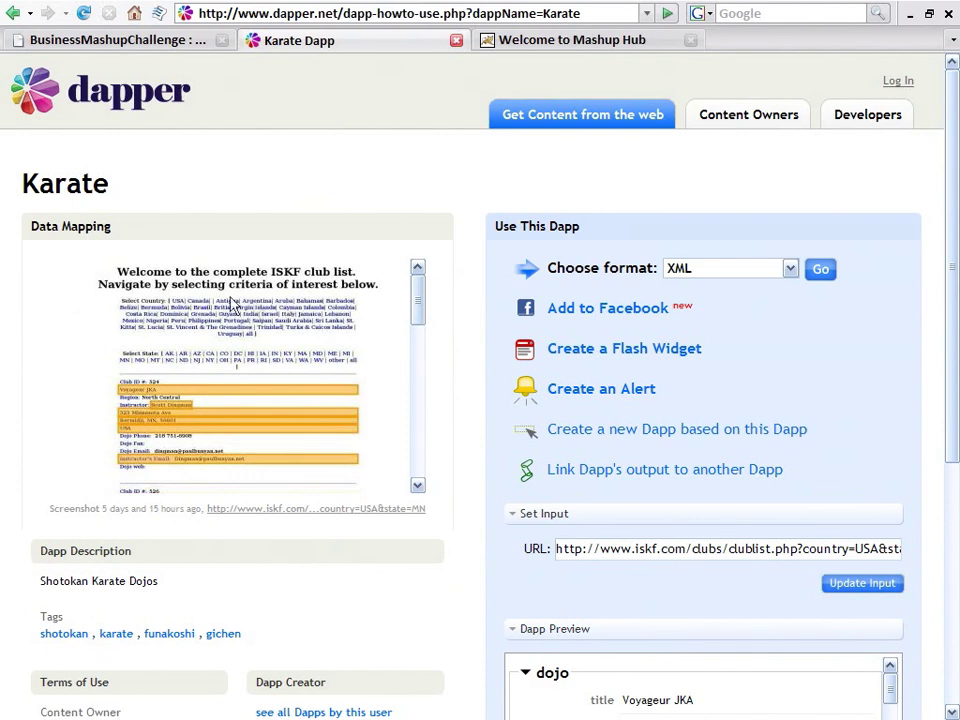
# - Check the output format list, keeping XML, and start a Flash widget from the dapp
pyautogui.click(790, 270)
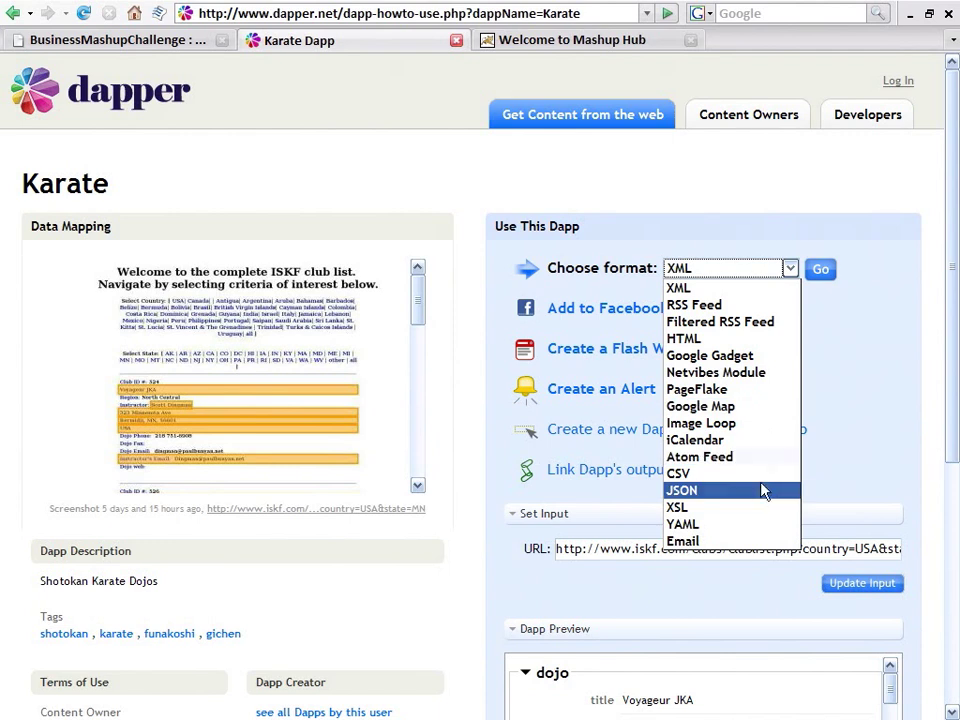
pyautogui.click(866, 375)
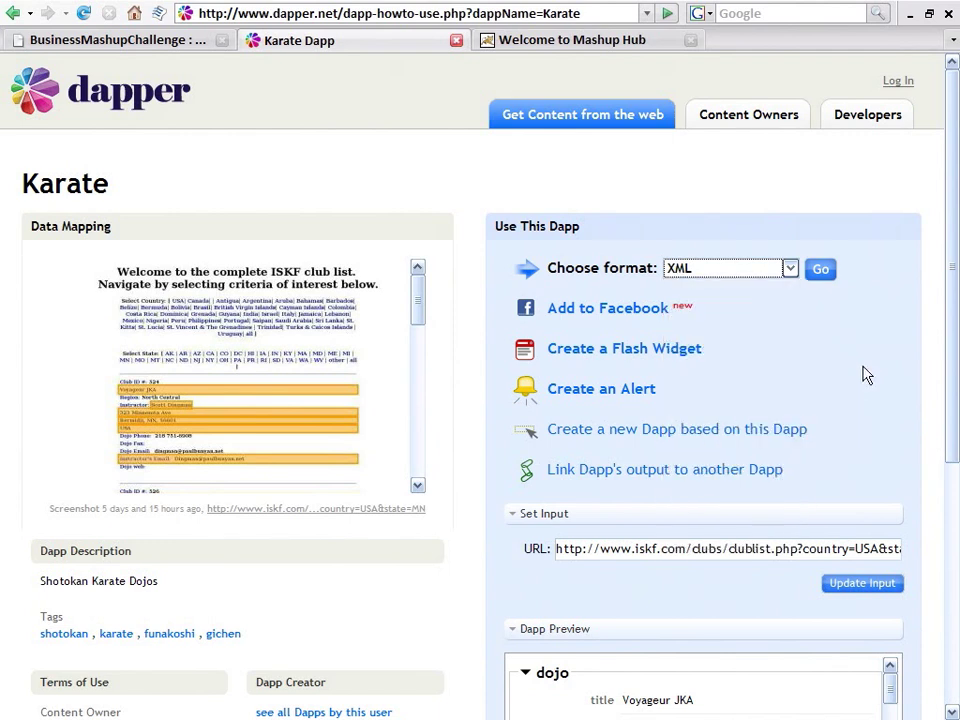
pyautogui.click(604, 350)
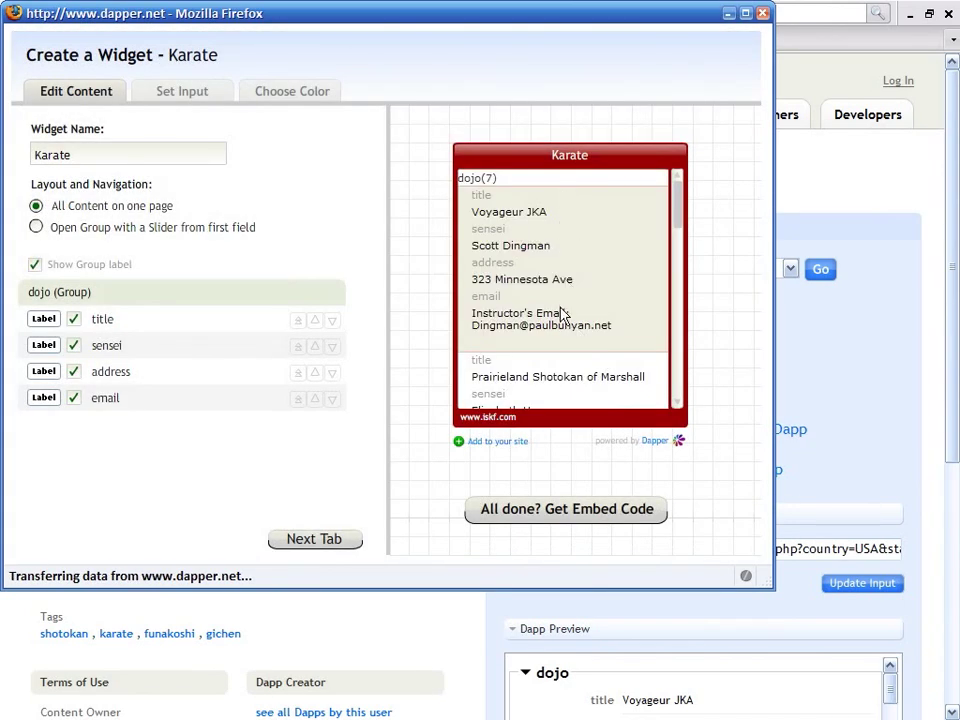
# - Set the widget to 'Open Group with a Slider' and test a dojo preview
pyautogui.moveTo(679, 198); pyautogui.dragTo(681, 370)
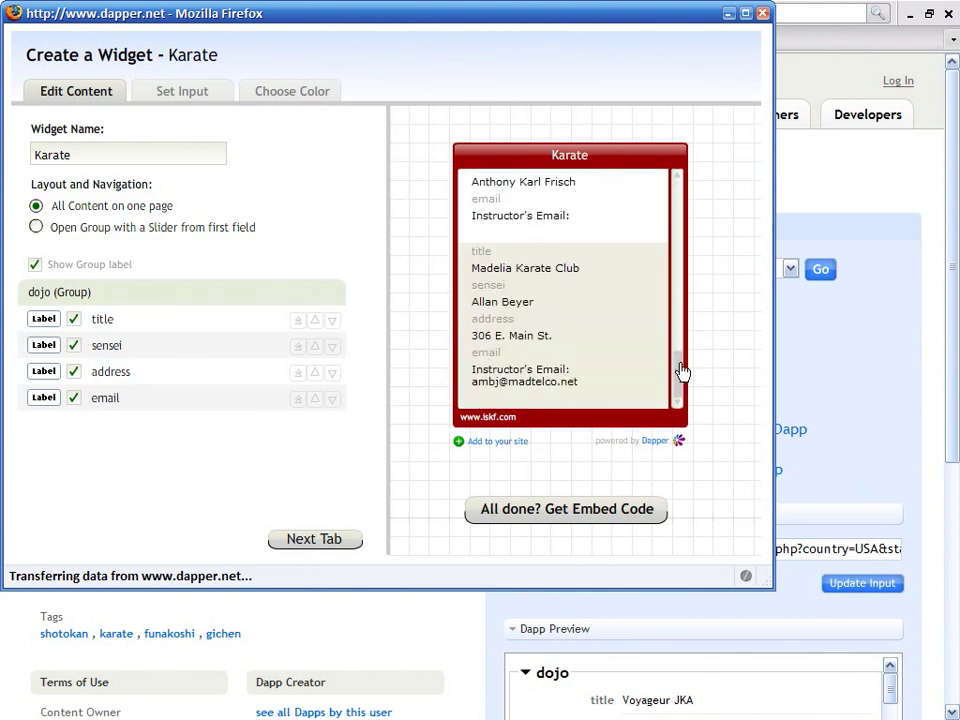
pyautogui.click(36, 228)
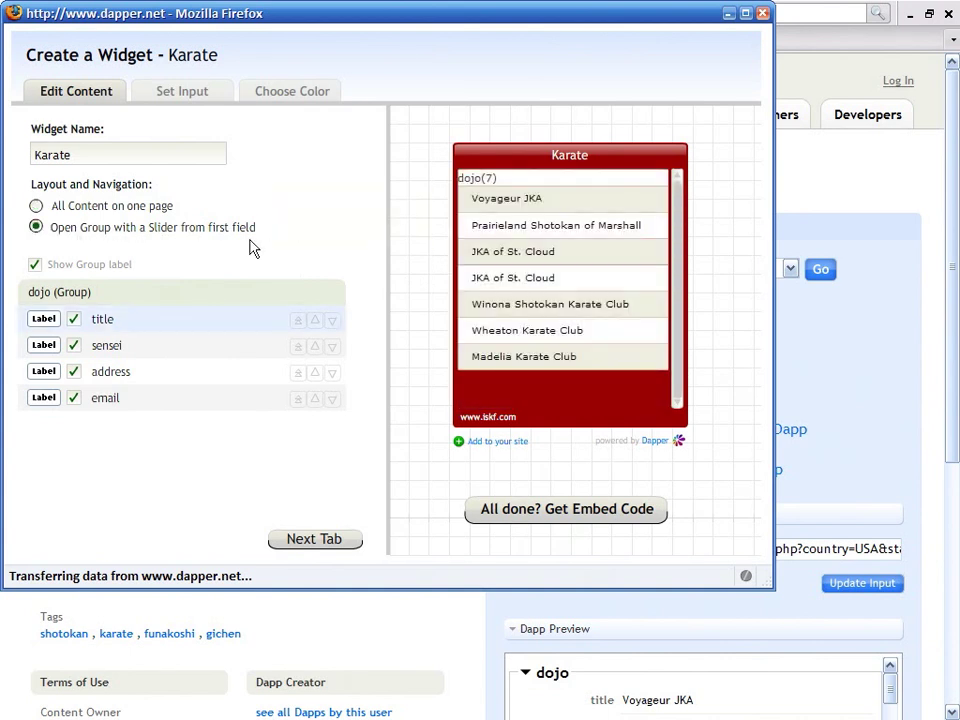
pyautogui.click(540, 200)
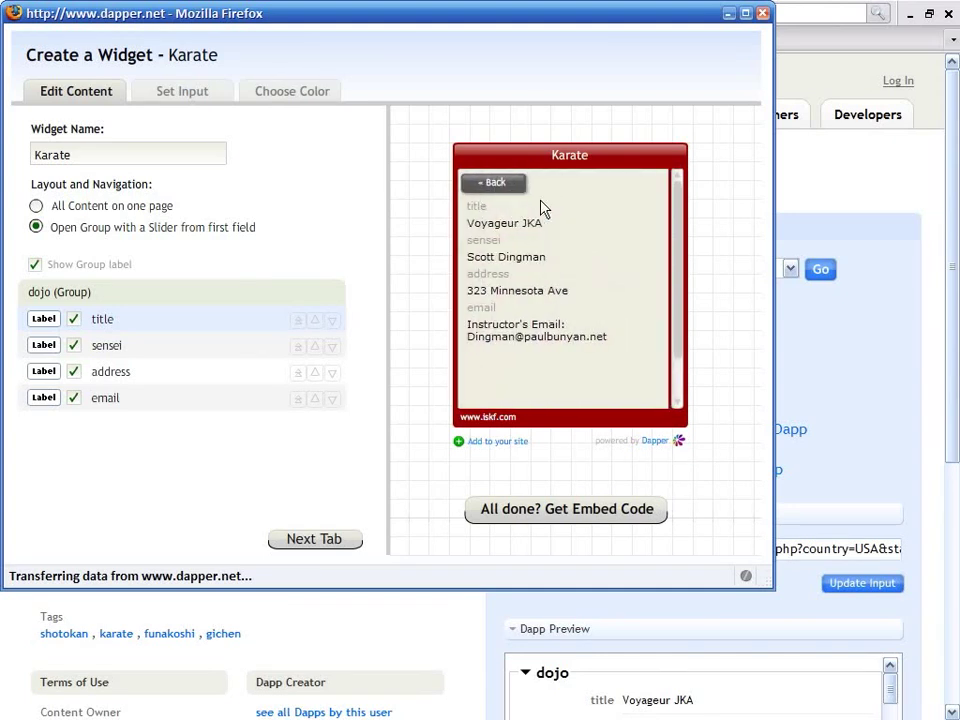
pyautogui.click(496, 183)
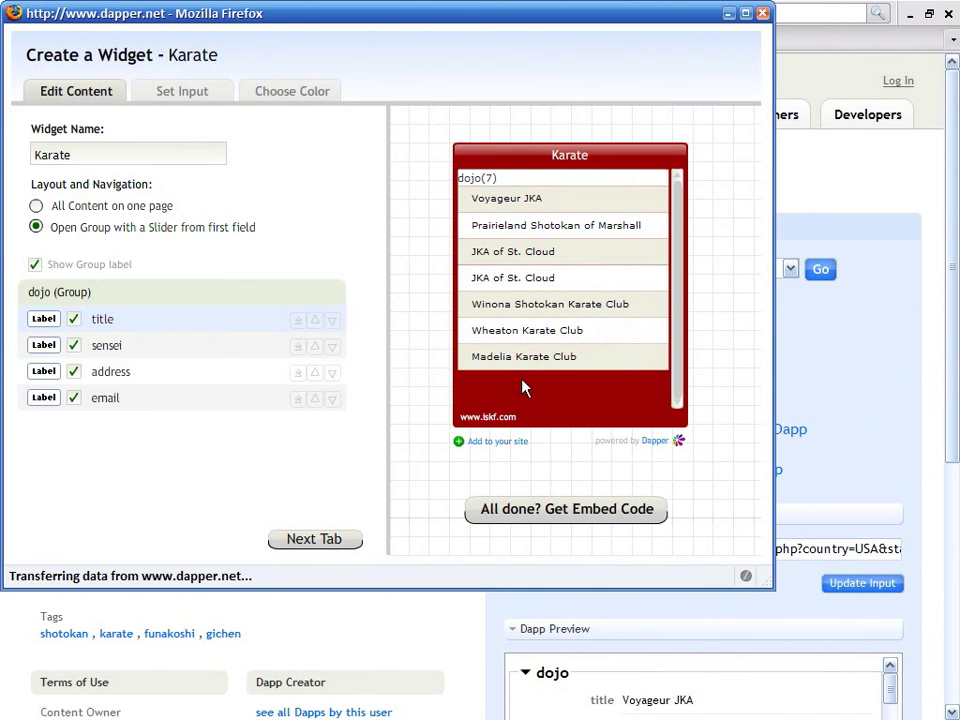
# - Make the widget blue, then generate and copy its embed code
pyautogui.click(268, 94)
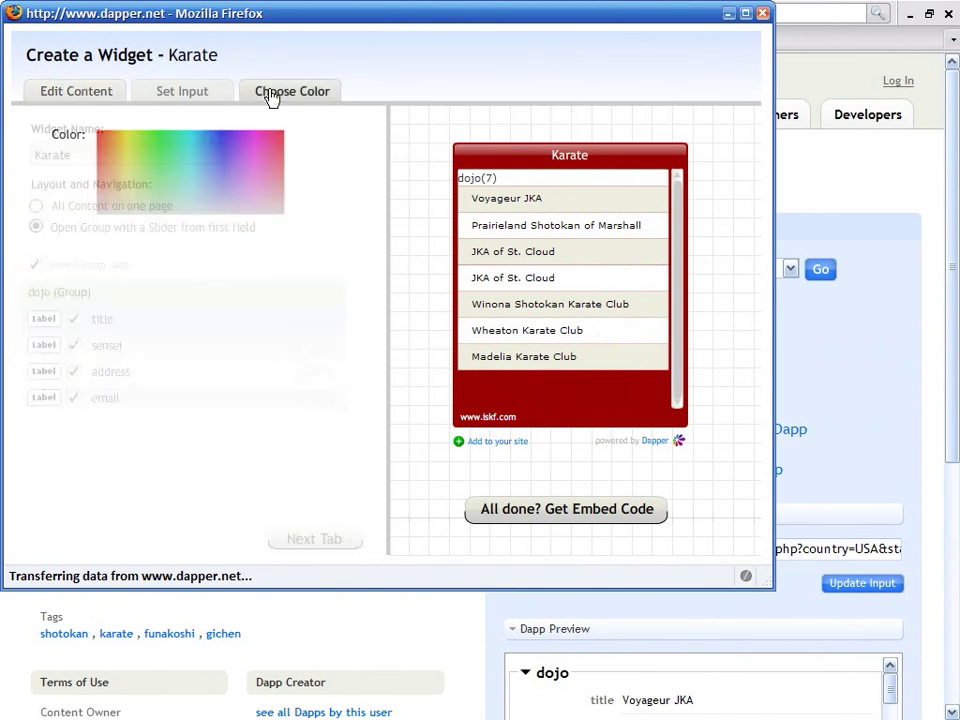
pyautogui.click(220, 164)
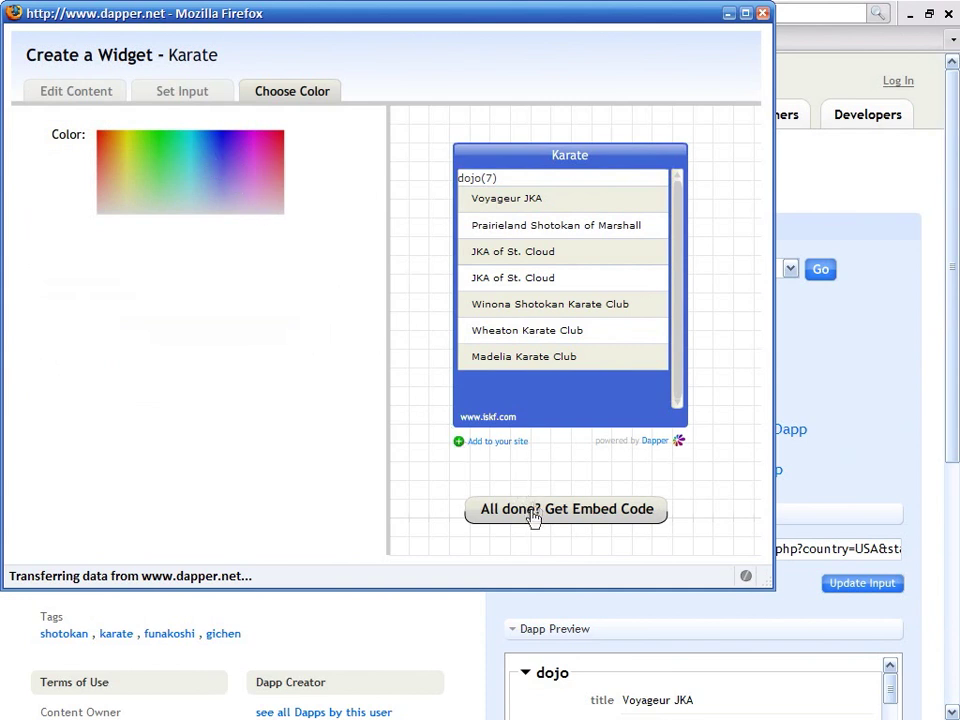
pyautogui.click(587, 519)
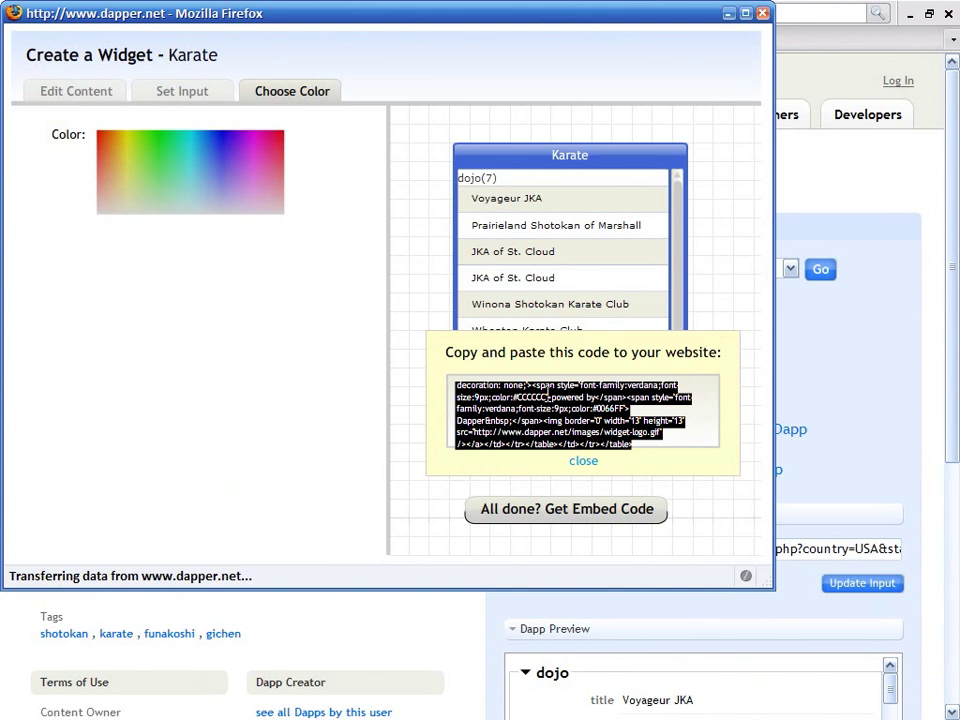
pyautogui.rightClick(547, 396)
pyautogui.click(578, 426)
pyautogui.click(816, 80)
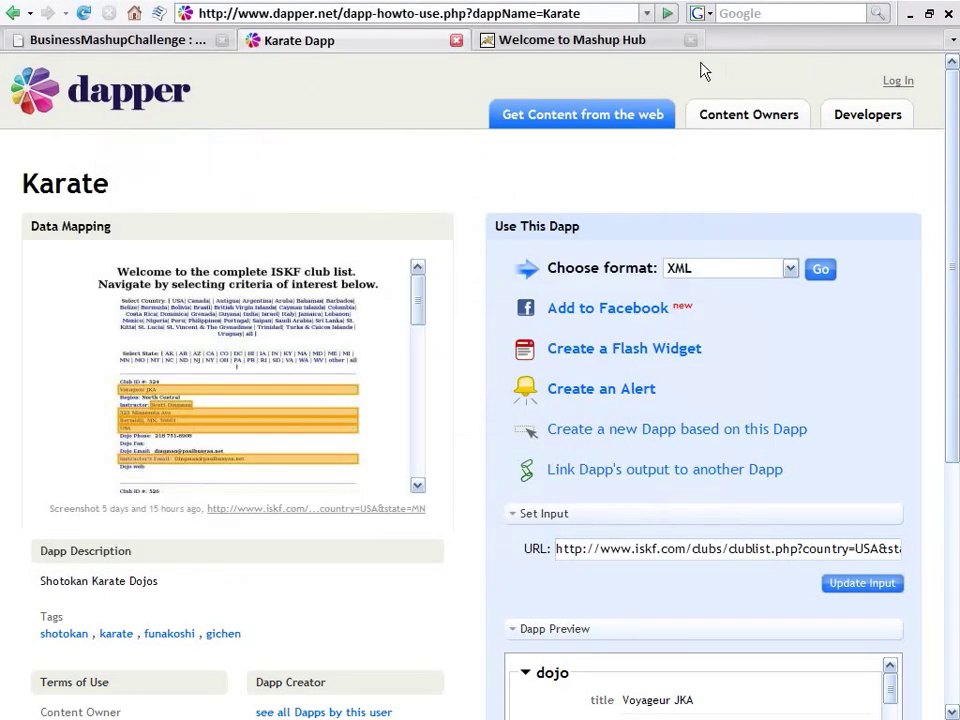
# - Back in QED Wiki, create a Blank_Page named Playground/Barnes/VideoWidget
pyautogui.click(153, 41)
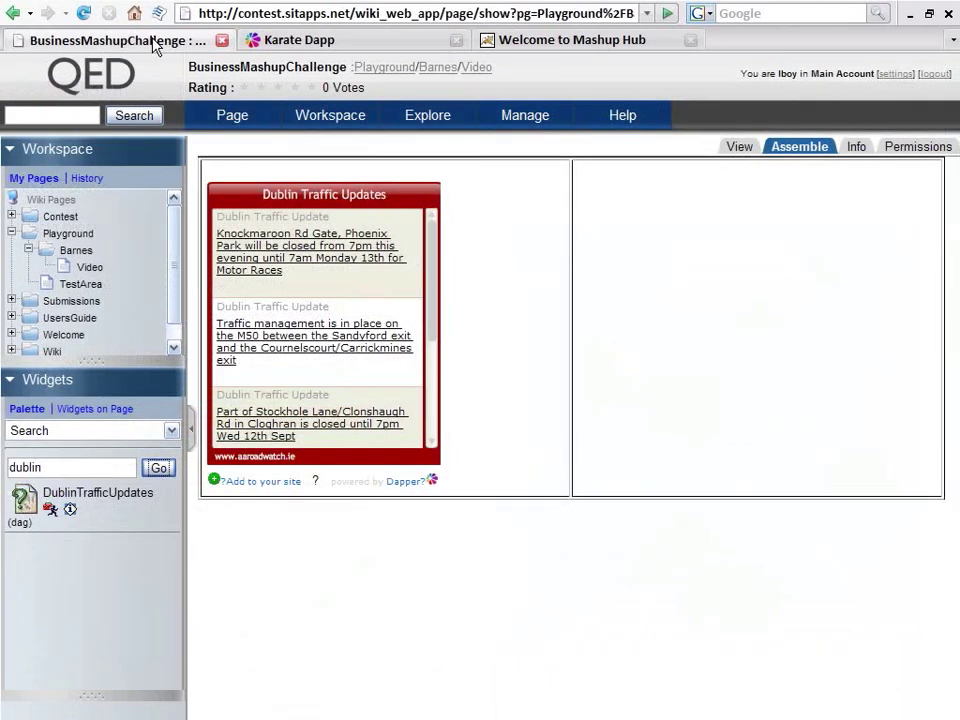
pyautogui.click(238, 116)
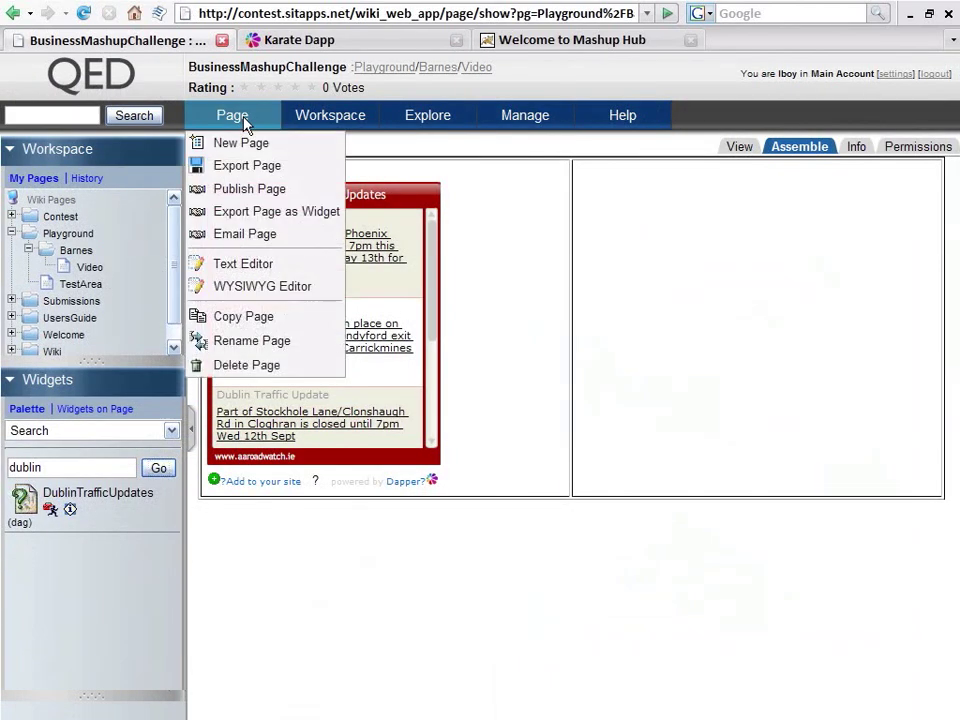
pyautogui.click(247, 141)
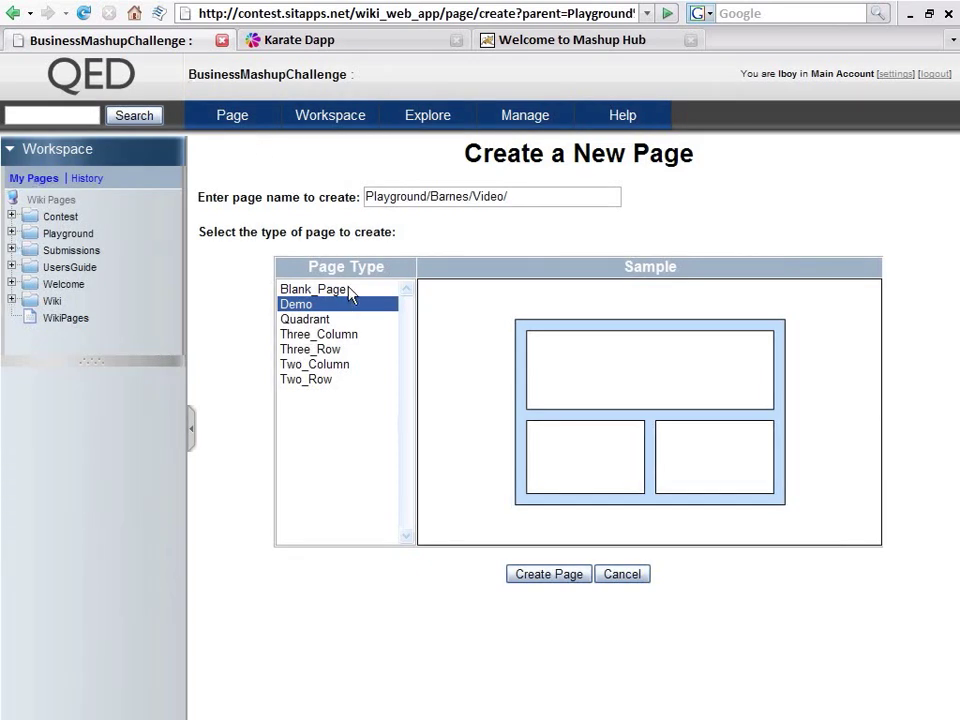
pyautogui.click(350, 290)
pyautogui.click(525, 196)
pyautogui.write('W')
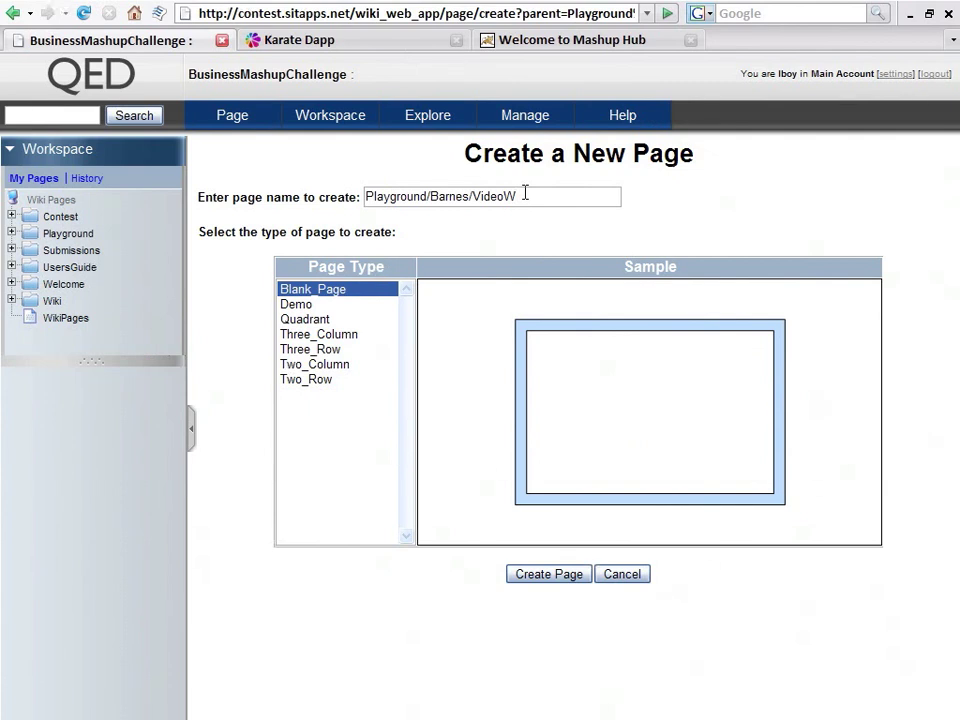
pyautogui.write('o')
pyautogui.press('BackSpace')
pyautogui.click(553, 577)
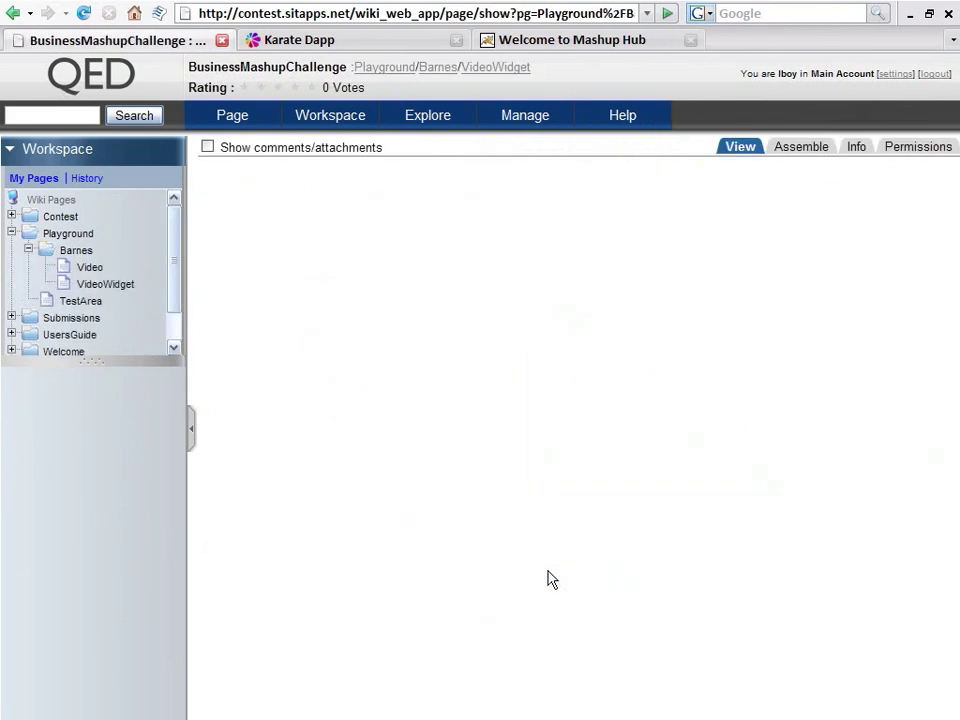
# - Paste the Dapper embed code into the VideoWidget page's Text Editor and save
pyautogui.click(798, 150)
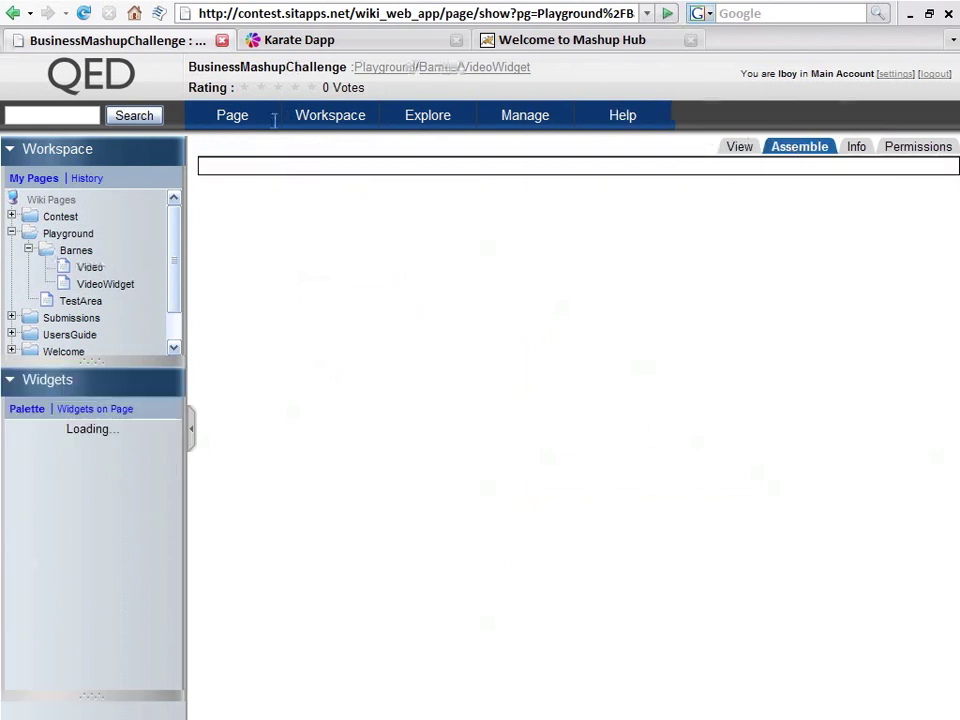
pyautogui.click(229, 120)
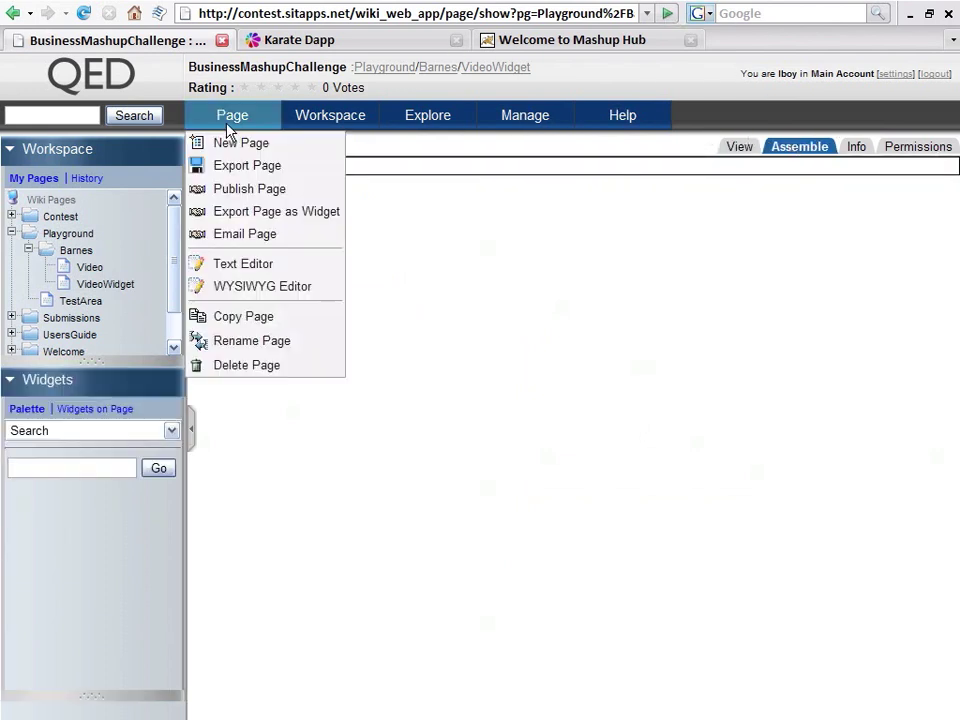
pyautogui.click(250, 265)
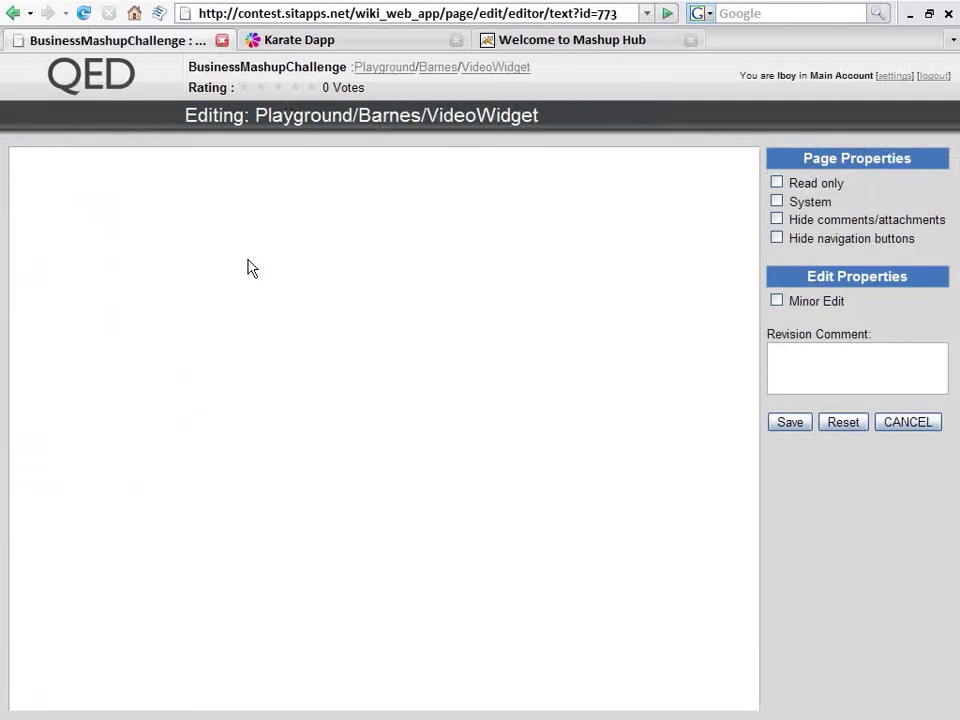
pyautogui.hotkey('ctrl', 'v')
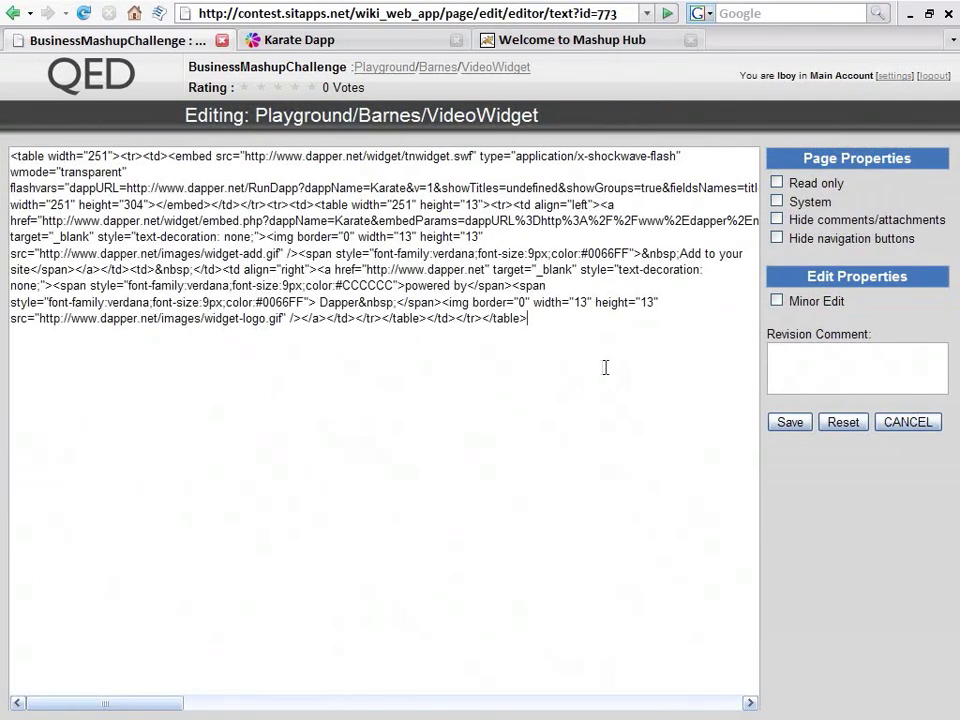
pyautogui.click(792, 425)
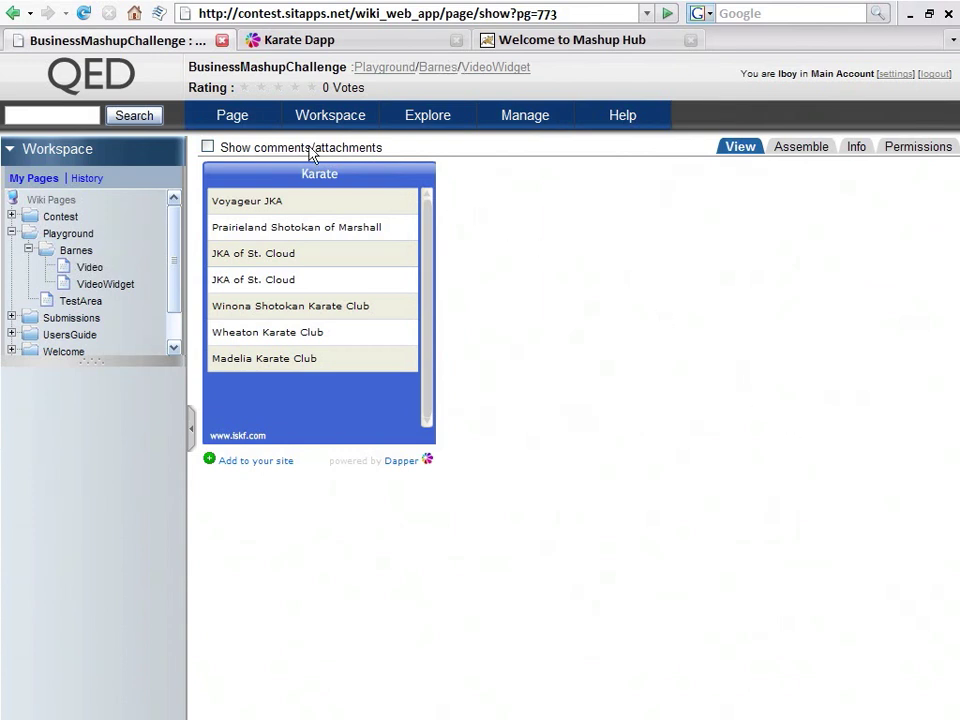
# - Use Export Page as Widget with the name KarateInfo and acknowledge the confirmation
pyautogui.click(237, 117)
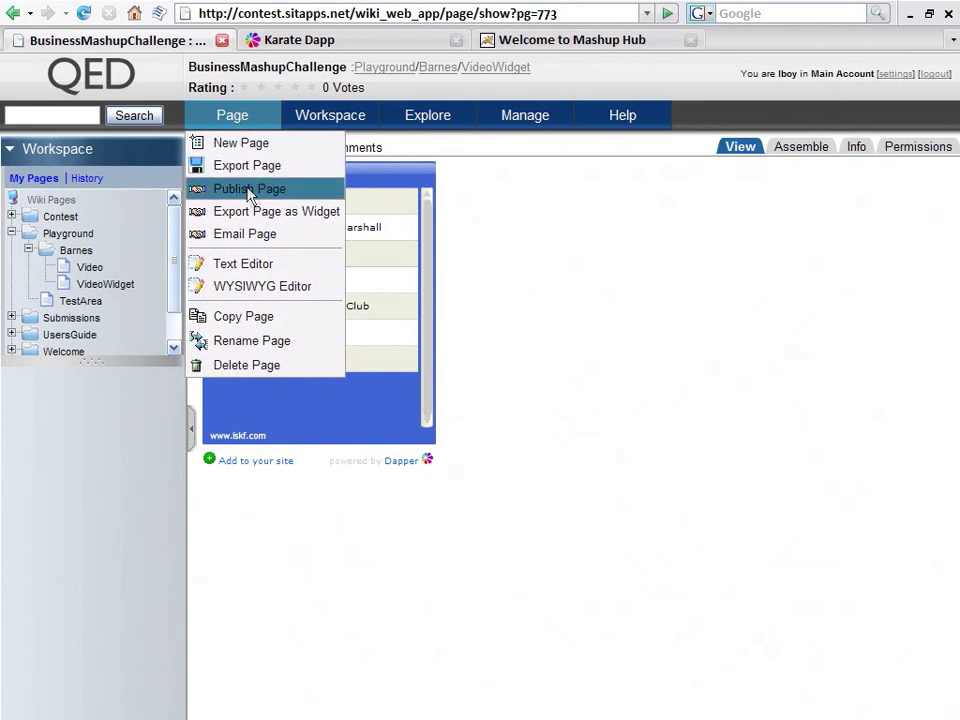
pyautogui.click(300, 212)
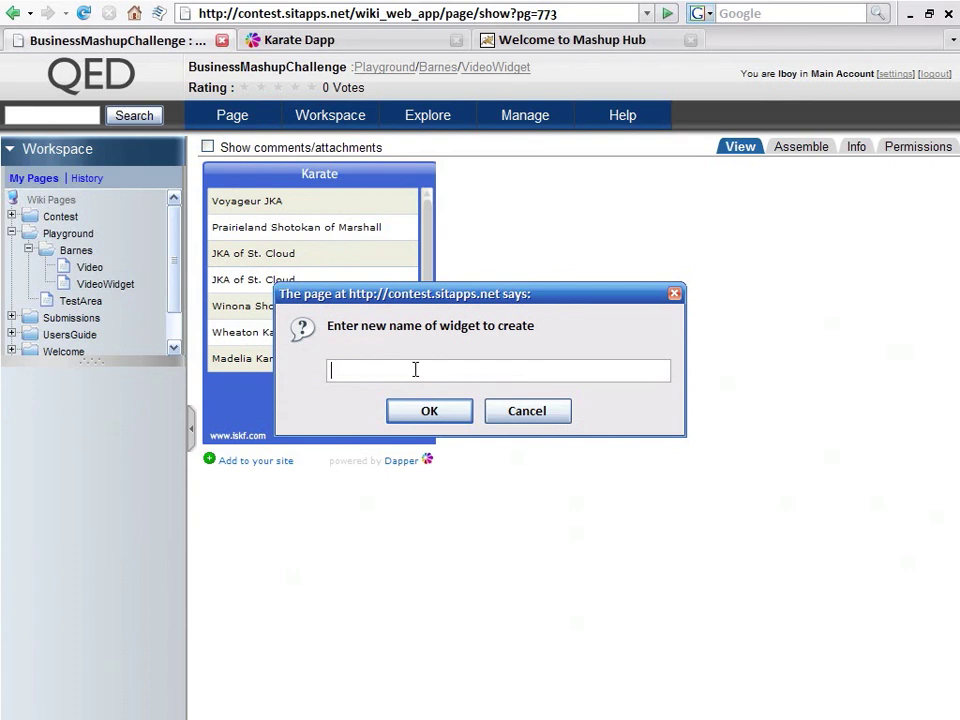
pyautogui.write('Kar')
pyautogui.write('ateInfo')
pyautogui.click(429, 412)
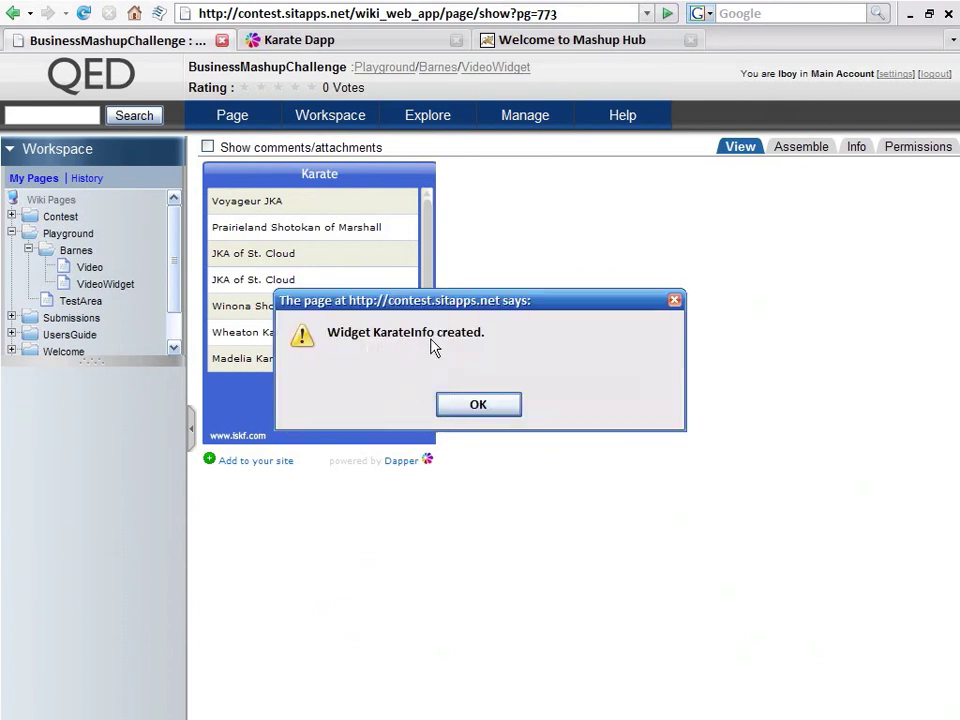
pyautogui.click(480, 405)
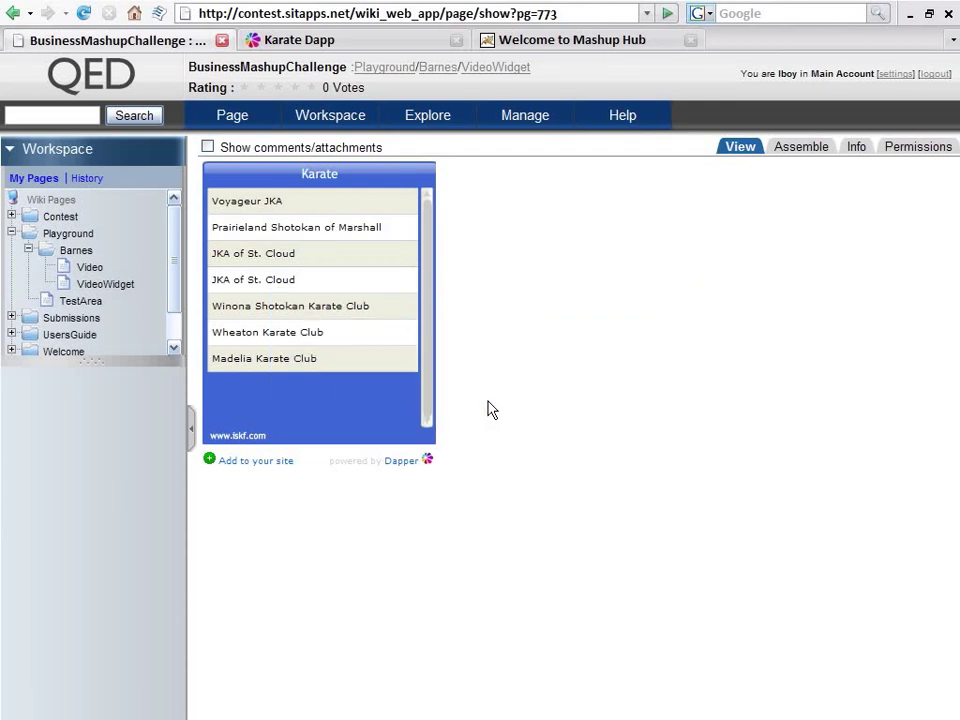